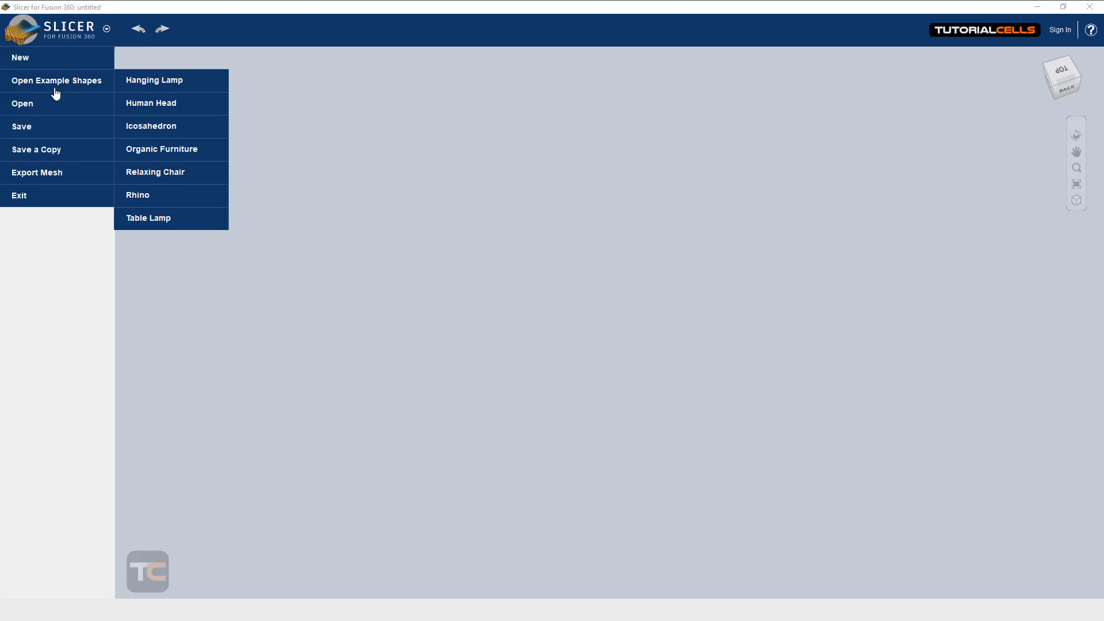
# Open the Human Head example shape
pyautogui.moveTo(82, 87)
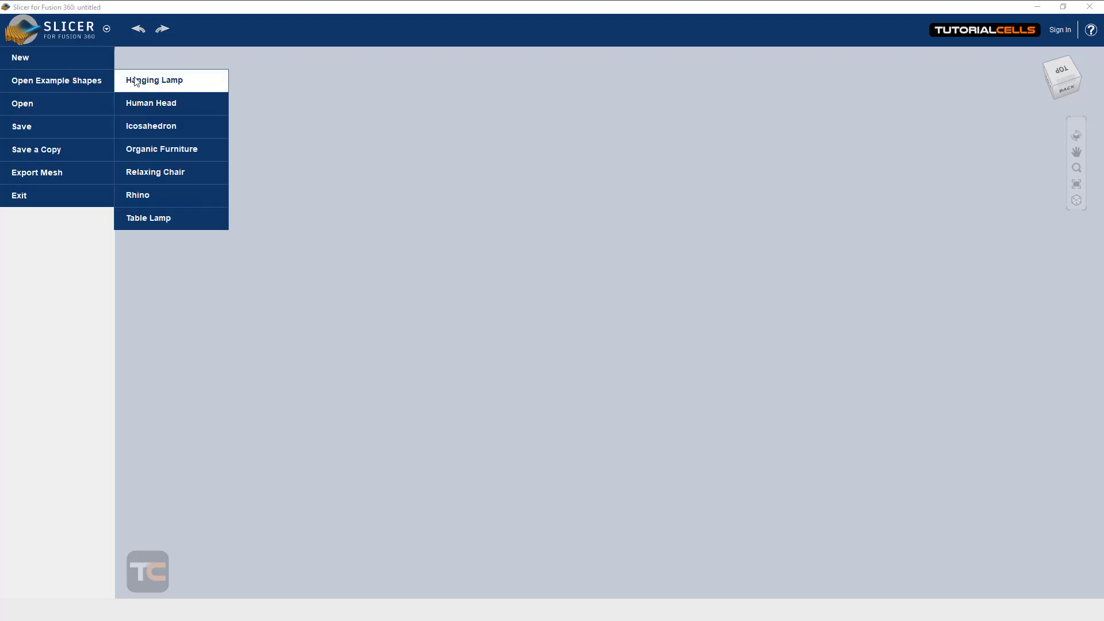
pyautogui.click(171, 107)
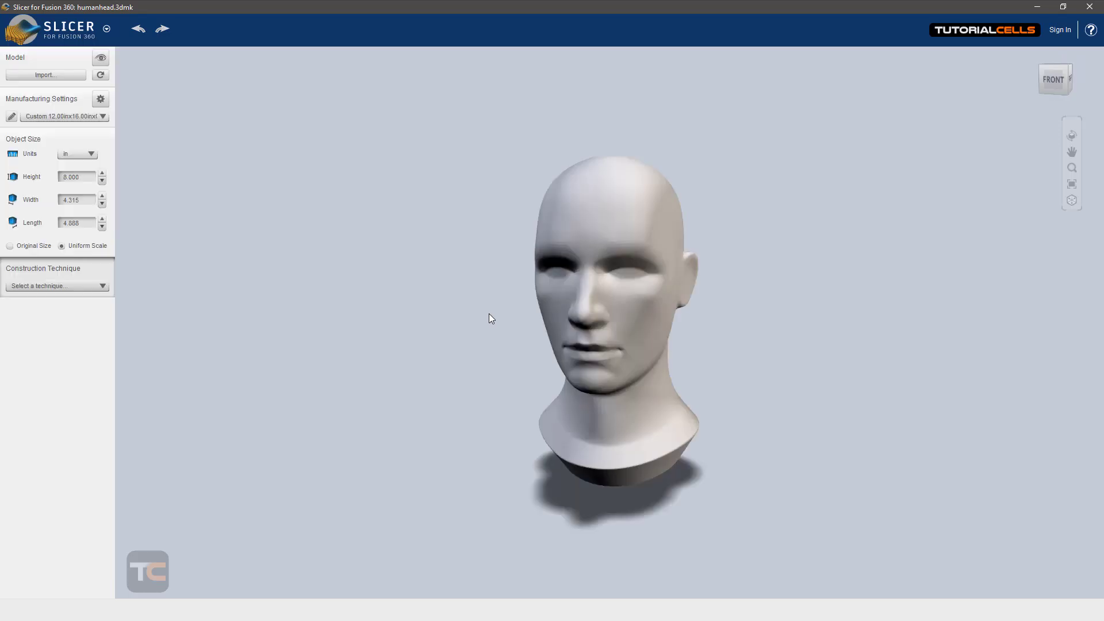
pyautogui.moveTo(593, 295); pyautogui.dragTo(561, 314)
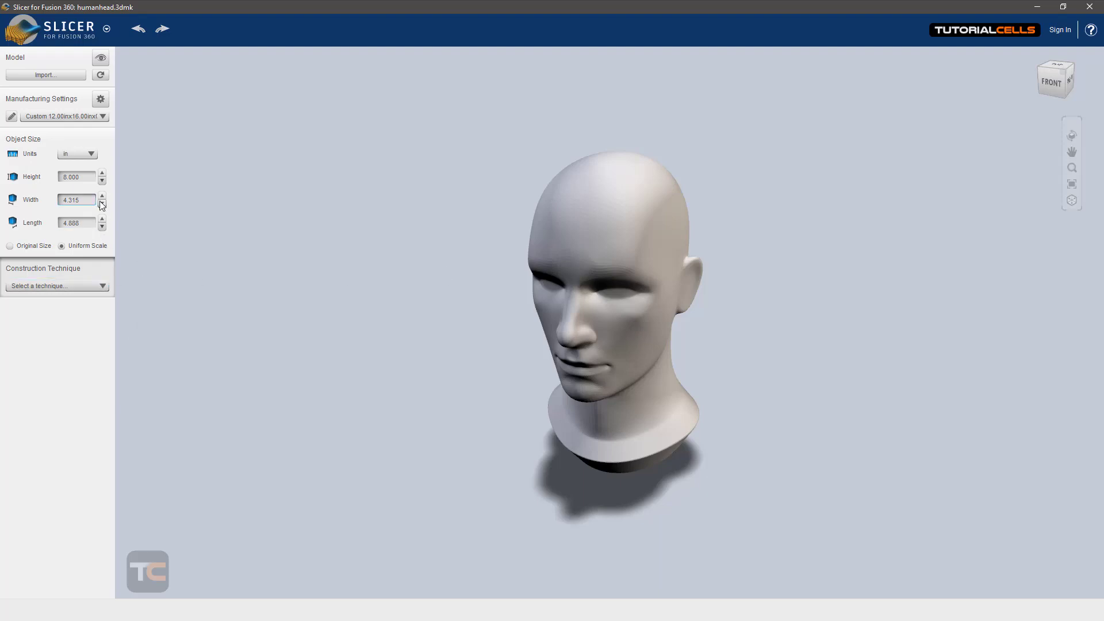
# Set the object size units to cm and keep the model at its original size
pyautogui.click(83, 154)
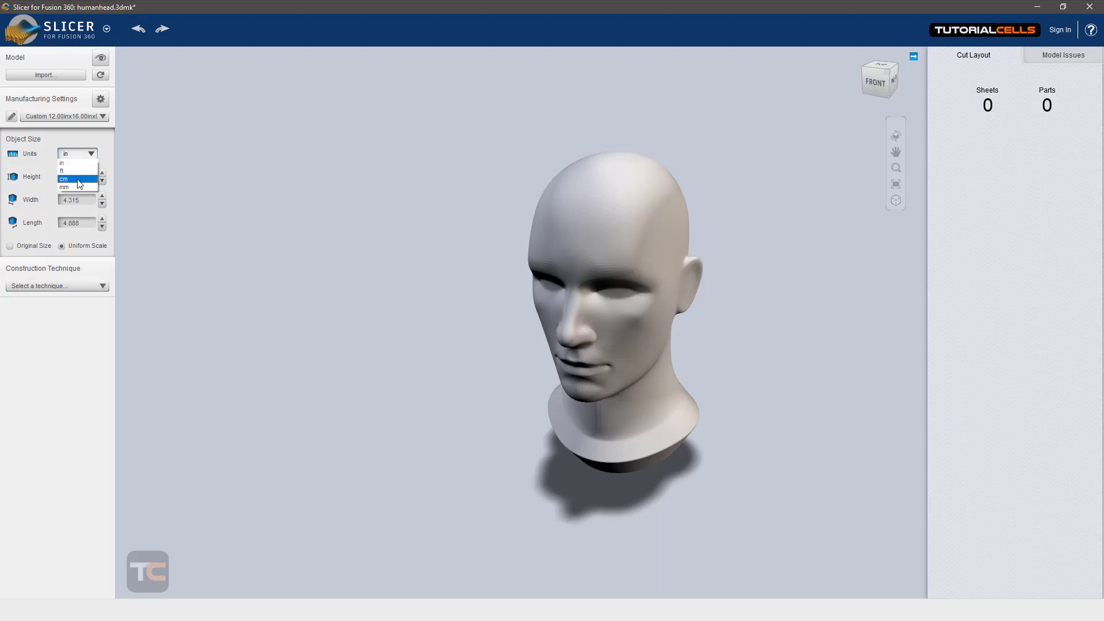
pyautogui.click(78, 180)
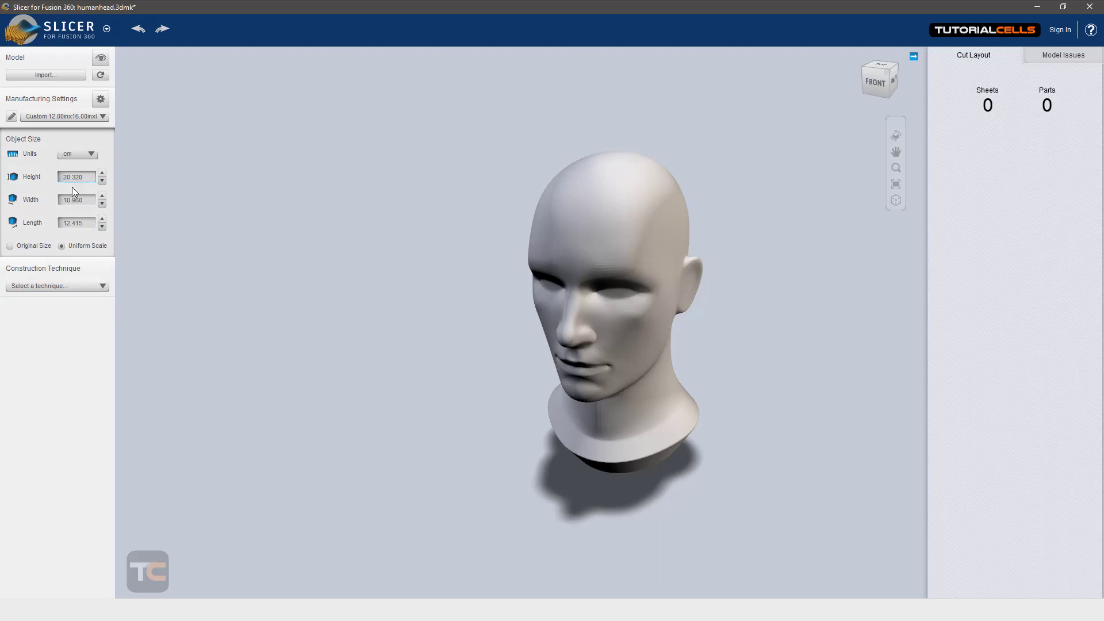
pyautogui.click(34, 247)
# Examine the available material size presets and open the preset editor to compare the settings of the A, Letter, Legal and B sheet sizes
pyautogui.click(75, 117)
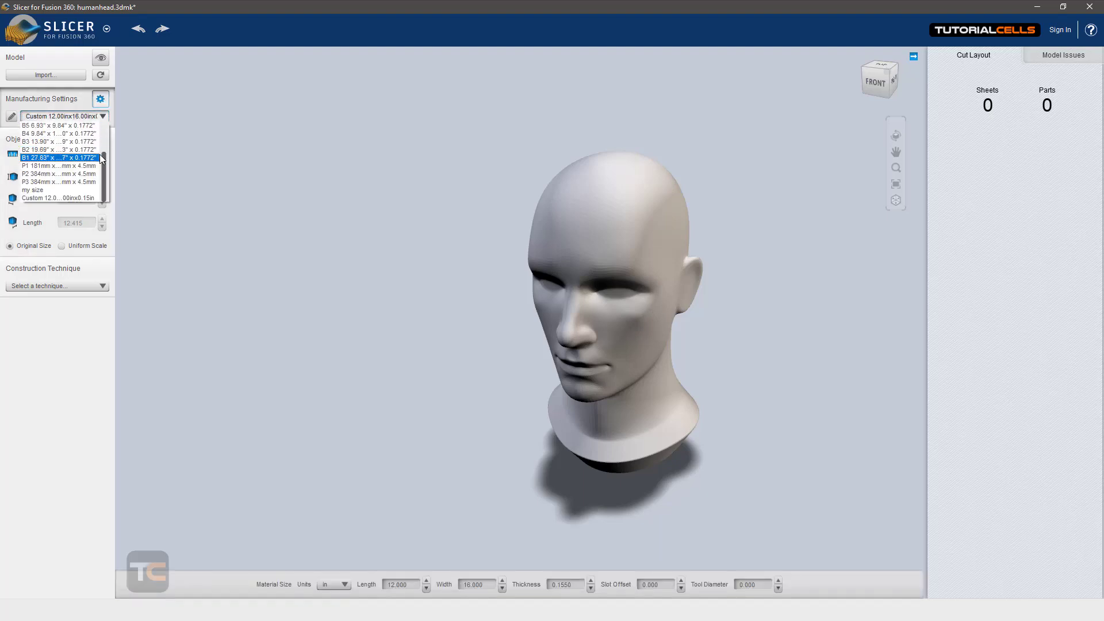
pyautogui.moveTo(99, 154); pyautogui.dragTo(101, 125)
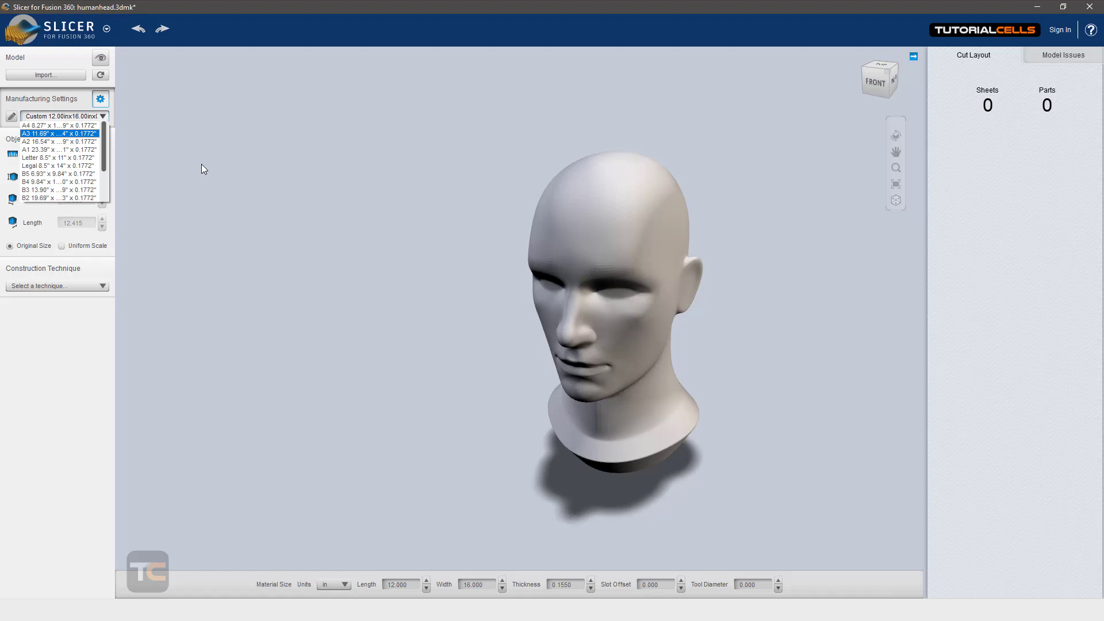
pyautogui.click(9, 119)
pyautogui.click(10, 116)
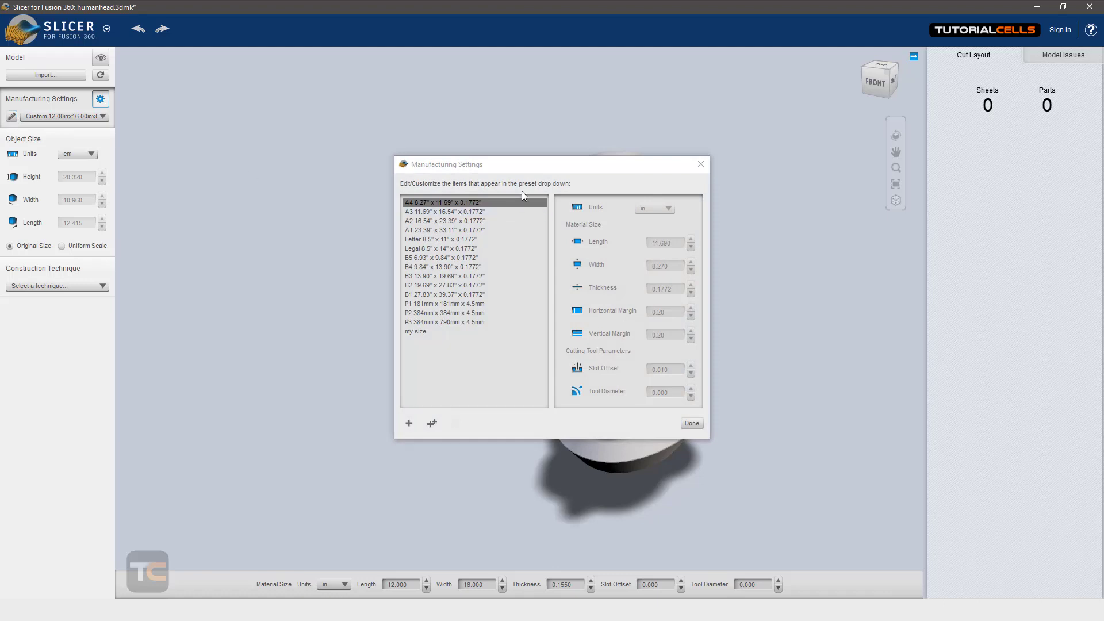
pyautogui.moveTo(530, 164); pyautogui.dragTo(360, 118)
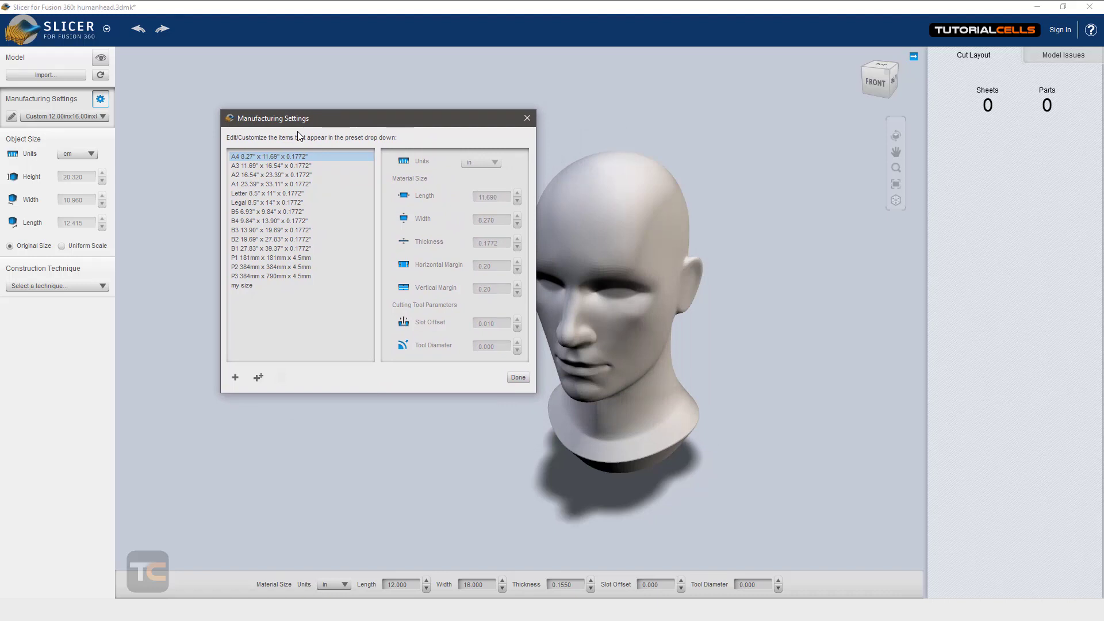
pyautogui.click(298, 167)
pyautogui.click(298, 175)
pyautogui.click(299, 185)
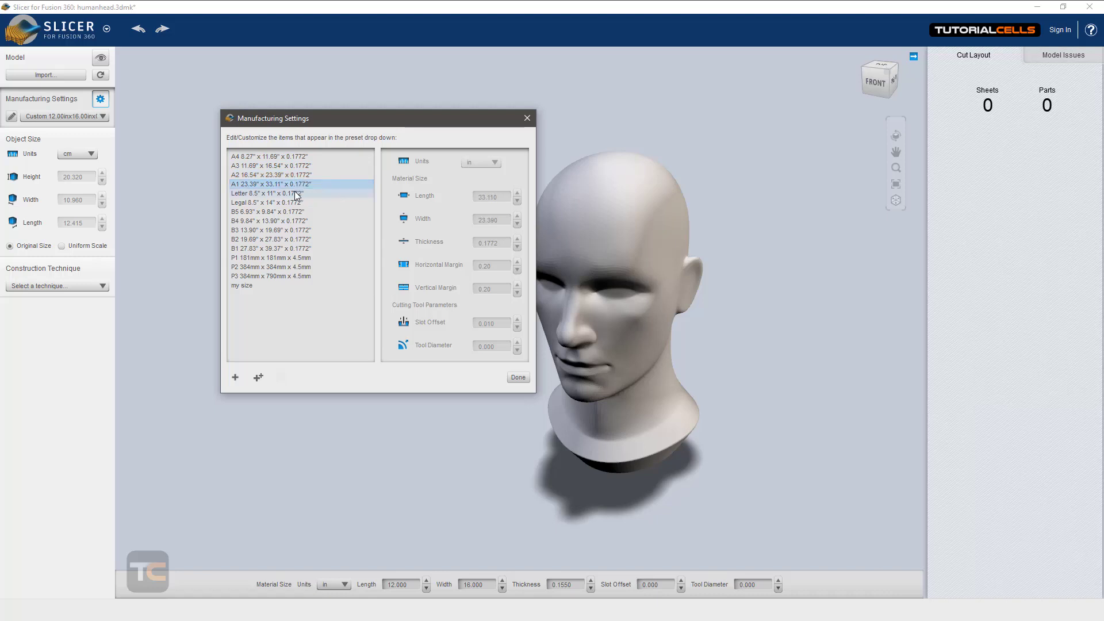
pyautogui.click(296, 194)
pyautogui.click(294, 203)
pyautogui.click(296, 212)
pyautogui.click(298, 222)
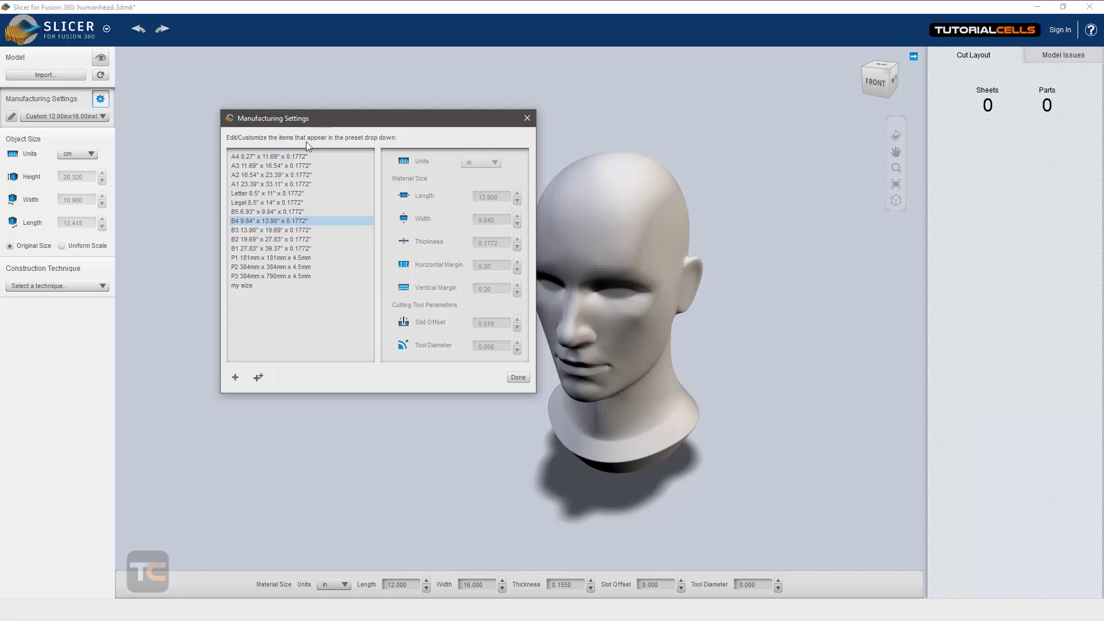
# Add a new manufacturing preset and name it TC
pyautogui.click(236, 378)
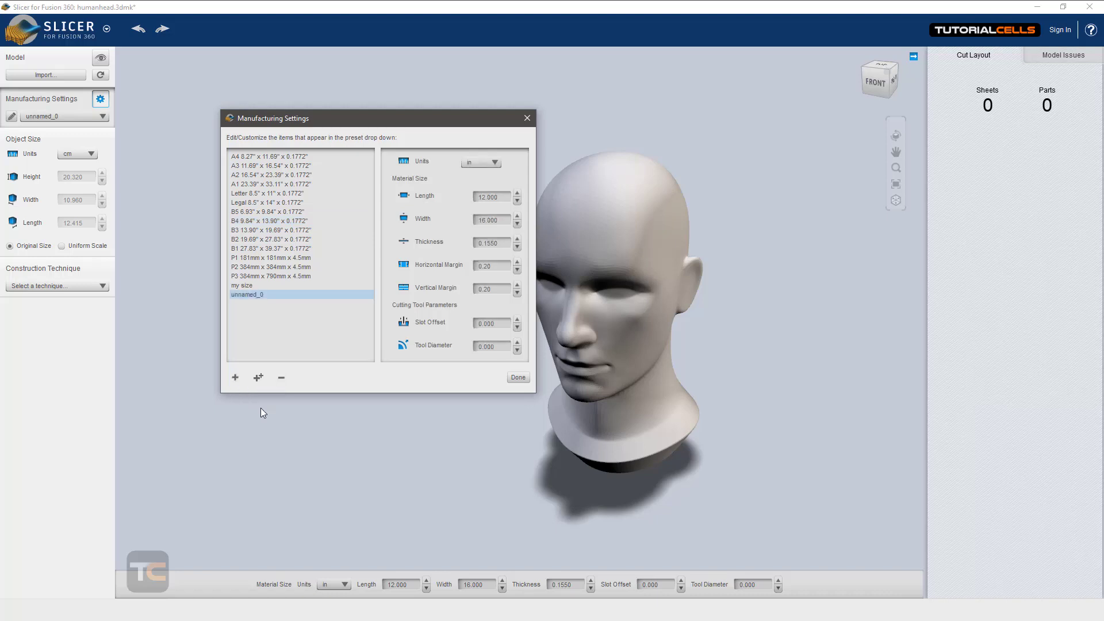
pyautogui.doubleClick(254, 296)
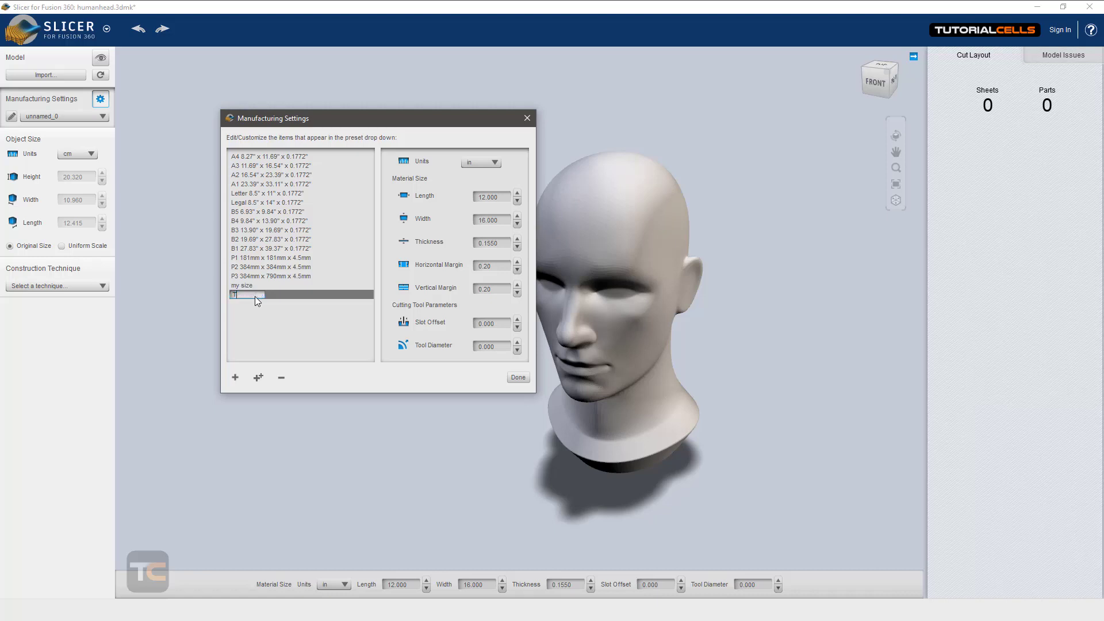
pyautogui.write('TC')
pyautogui.press('Return')
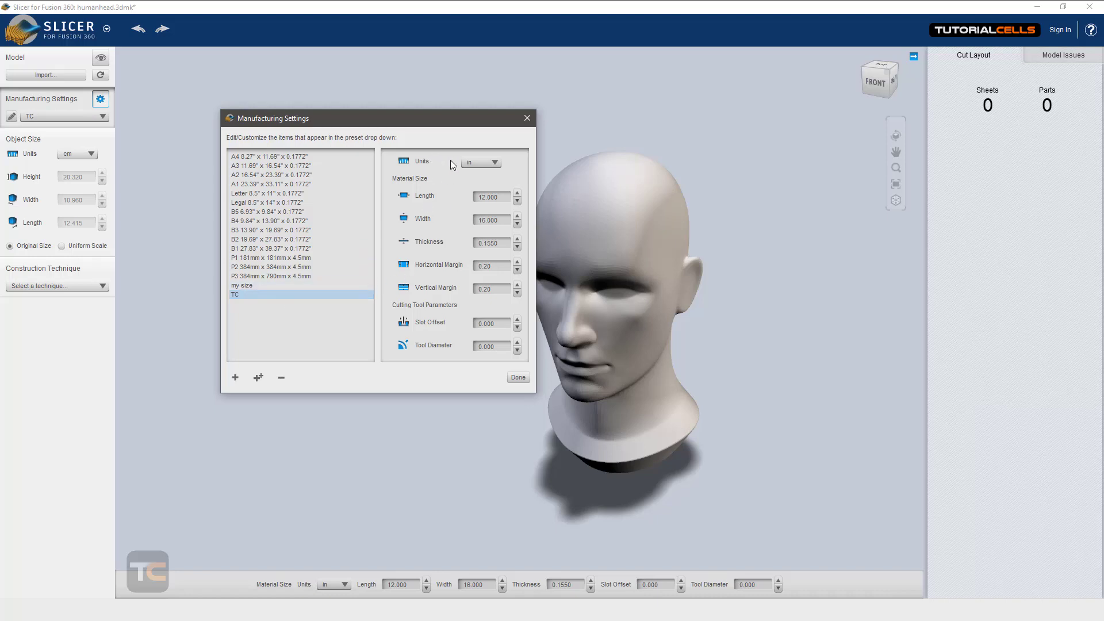
# Set the TC preset's units to cm, with a material length of 100 and a width of 100
pyautogui.click(480, 162)
pyautogui.click(481, 186)
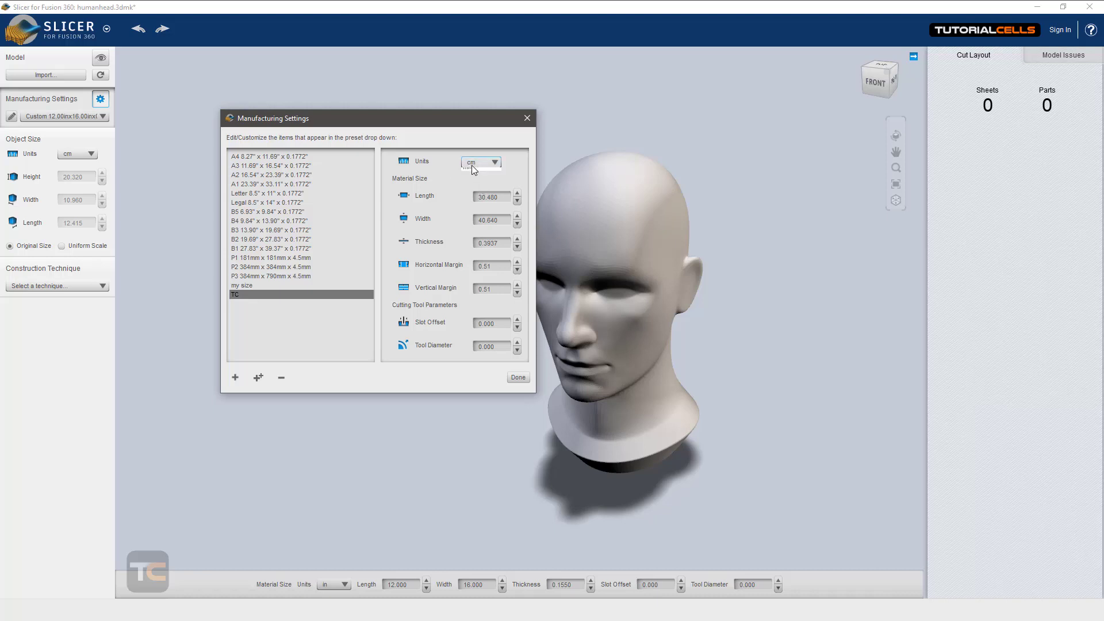
pyautogui.click(471, 164)
pyautogui.click(472, 166)
pyautogui.doubleClick(505, 198)
pyautogui.write('100')
pyautogui.click(486, 221)
pyautogui.doubleClick(487, 221)
pyautogui.write('100')
# Set the TC preset's material thickness to 1 cm and both the horizontal and vertical margins to 0
pyautogui.moveTo(500, 243); pyautogui.dragTo(466, 245)
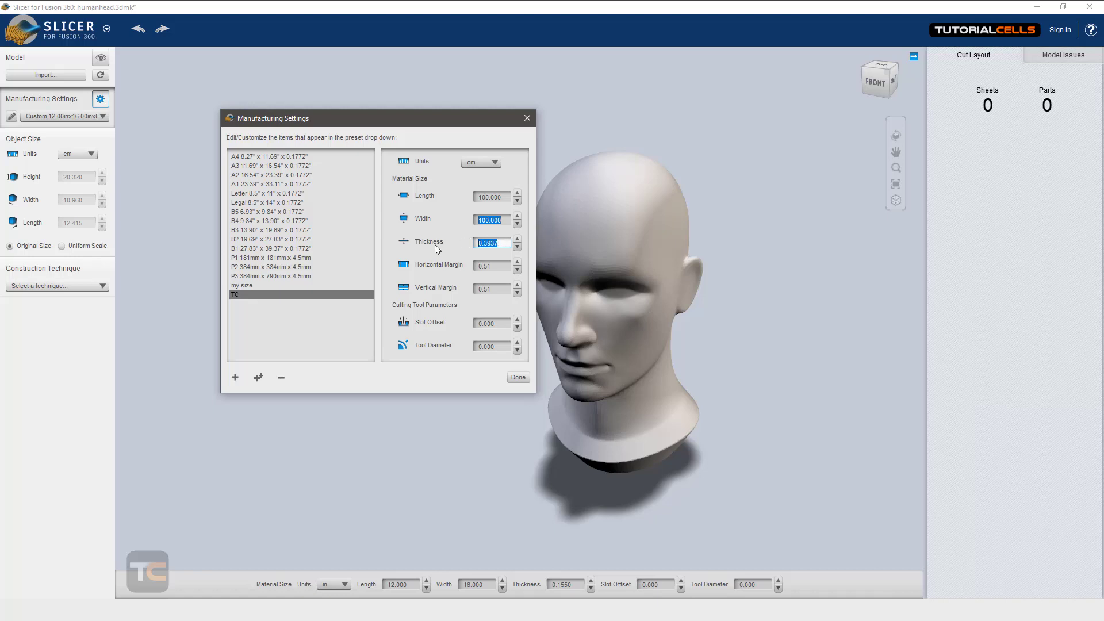
pyautogui.write('1')
pyautogui.hotkey('ctrl', 'a')
pyautogui.click(473, 265)
pyautogui.write('0')
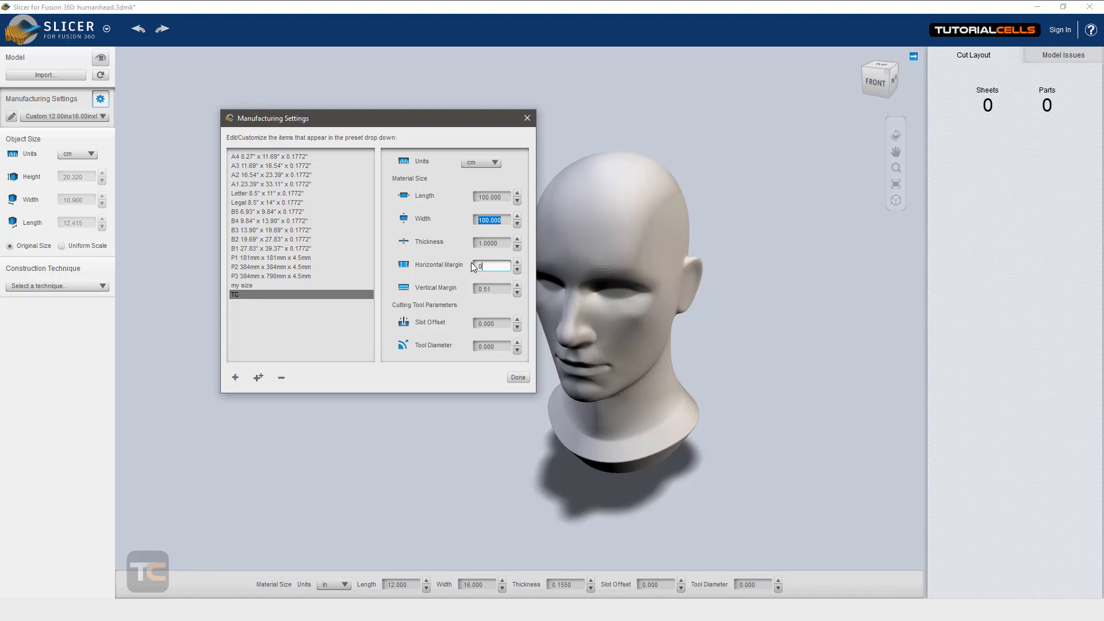
pyautogui.click(486, 287)
pyautogui.write('00')
# Switch to Photos to examine the laser beam, cutting tool and offset diagrams, and return to the manufacturing settings in Slicer
pyautogui.moveTo(633, 609)
pyautogui.click(585, 560)
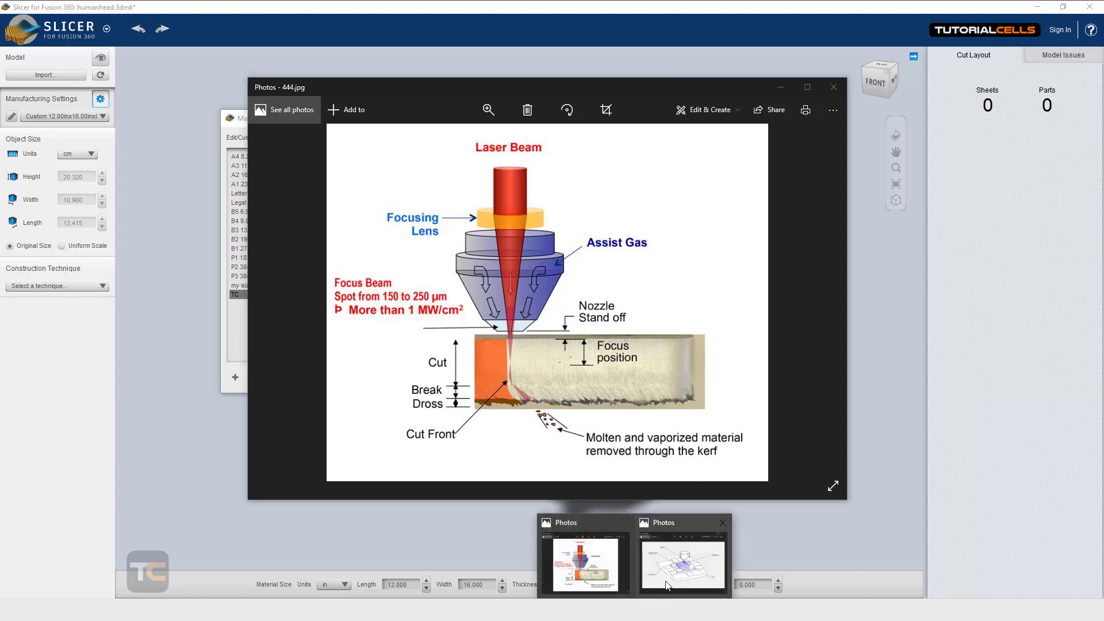
pyautogui.click(690, 561)
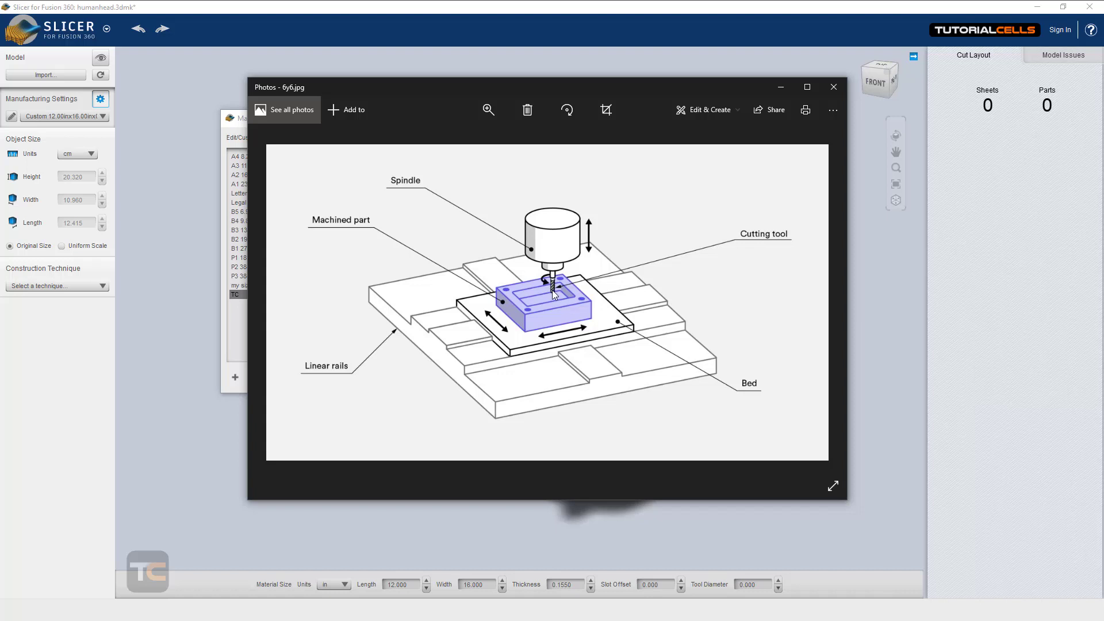
pyautogui.moveTo(490, 89); pyautogui.dragTo(487, 105)
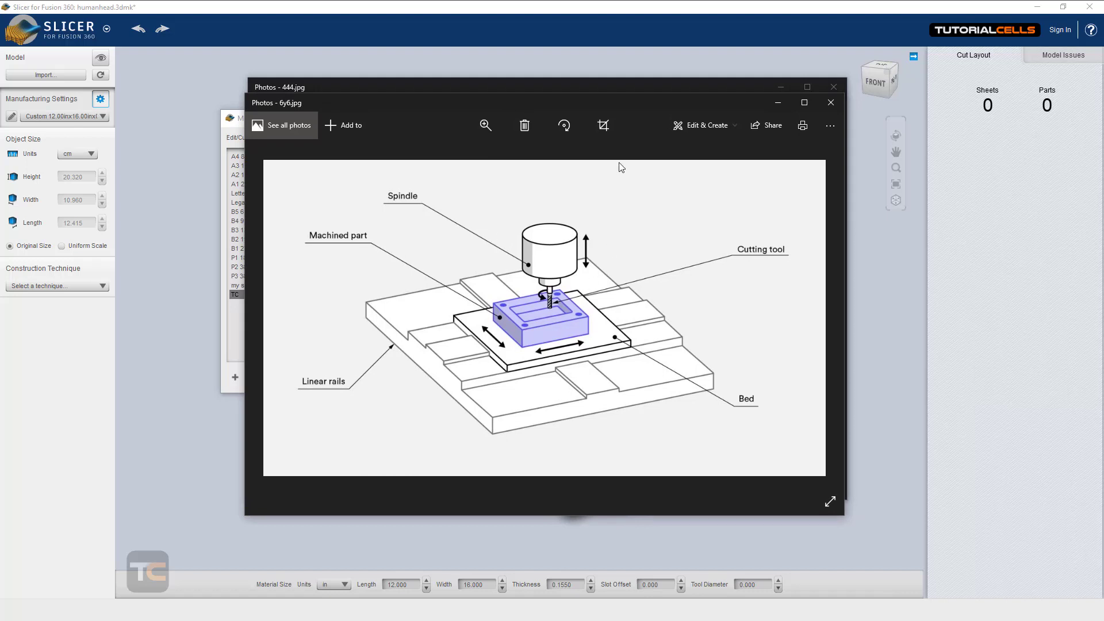
pyautogui.moveTo(634, 108); pyautogui.dragTo(598, 132)
pyautogui.click(824, 127)
pyautogui.click(812, 124)
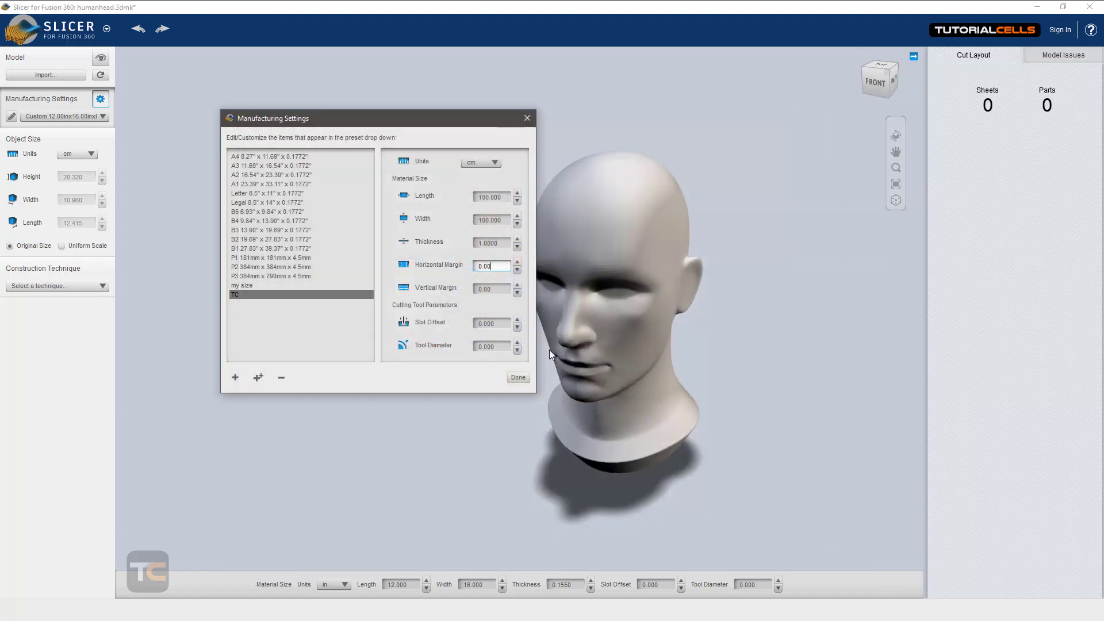
pyautogui.hotkey('alt', 'Tab')
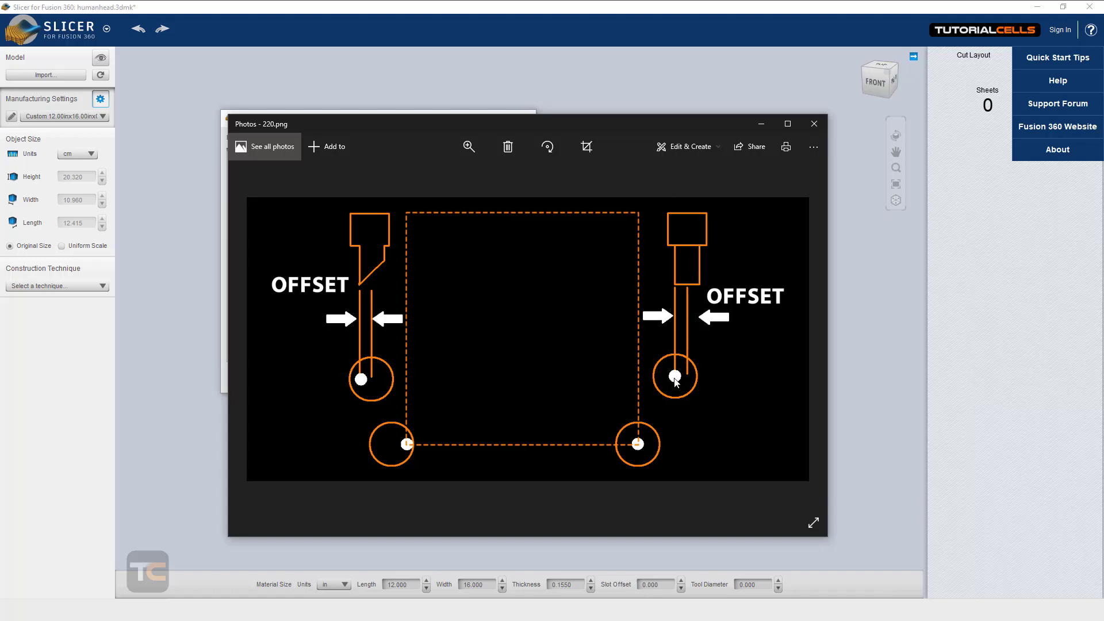
pyautogui.click(761, 129)
pyautogui.moveTo(427, 129); pyautogui.dragTo(578, 157)
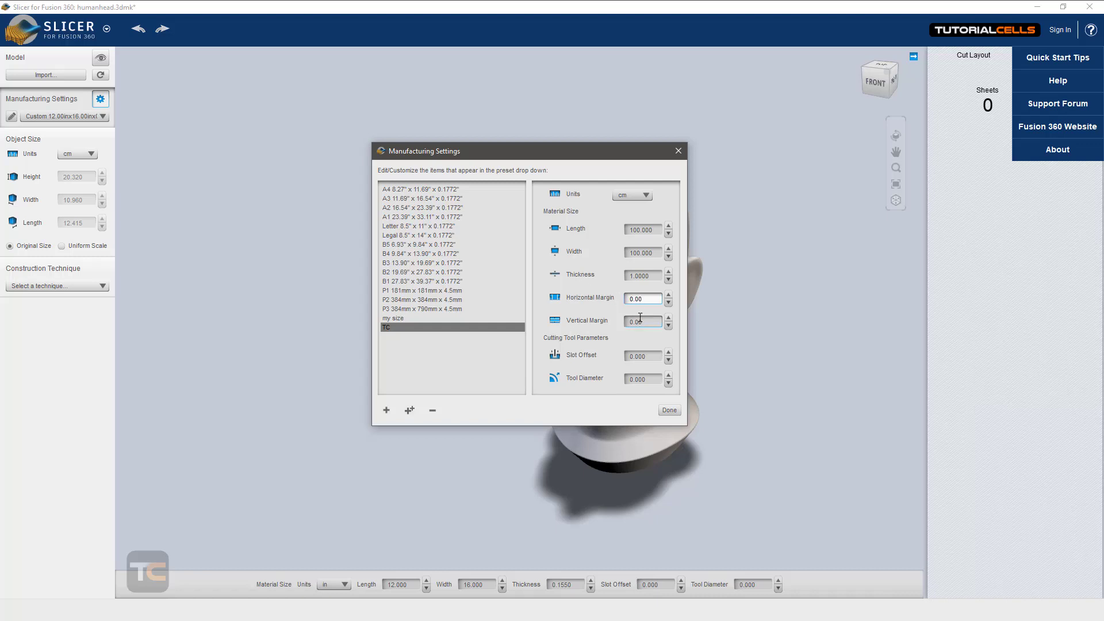
# Finish editing the presets and apply the TC preset as the manufacturing settings for the head model
pyautogui.click(649, 380)
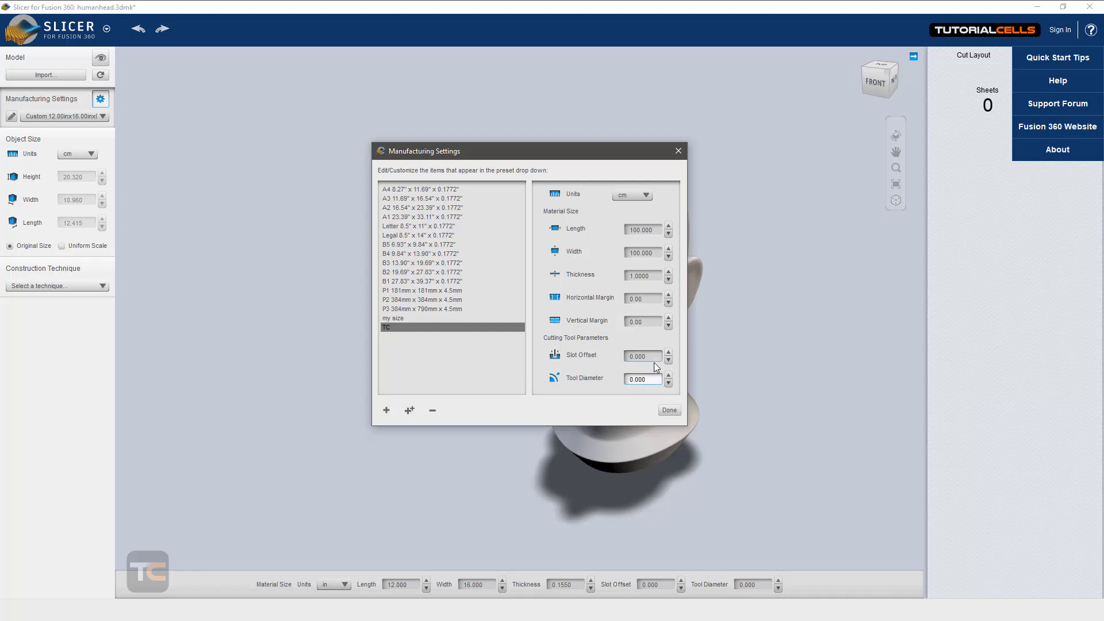
pyautogui.hotkey('shift', 'Tab')
pyautogui.hotkey('shift', 'Tab')
pyautogui.hotkey('shift', 'Tab')
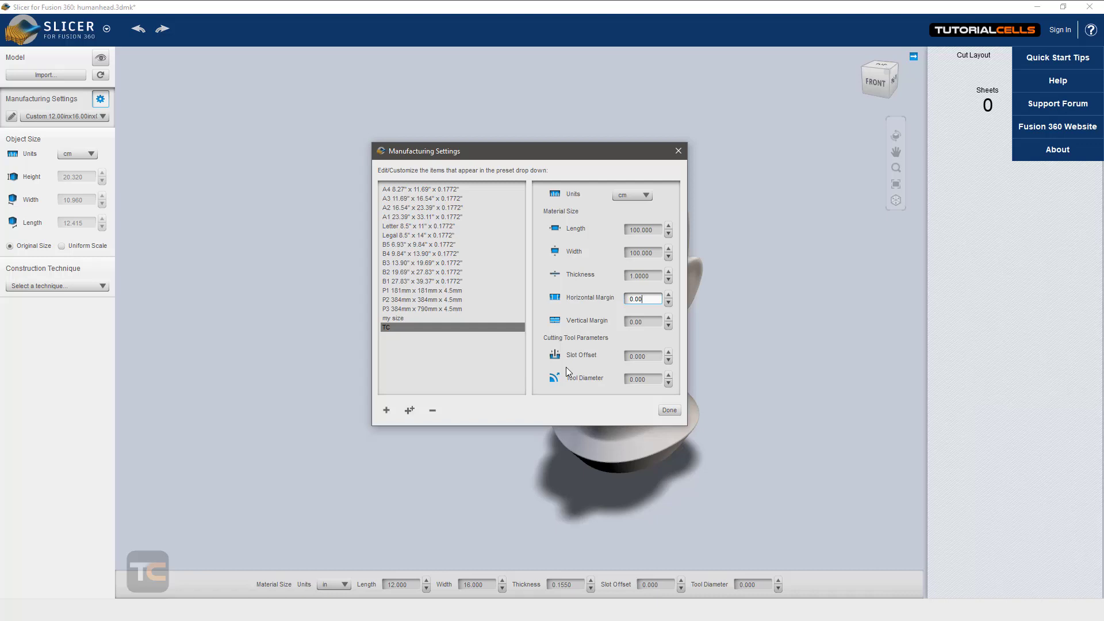
pyautogui.click(669, 410)
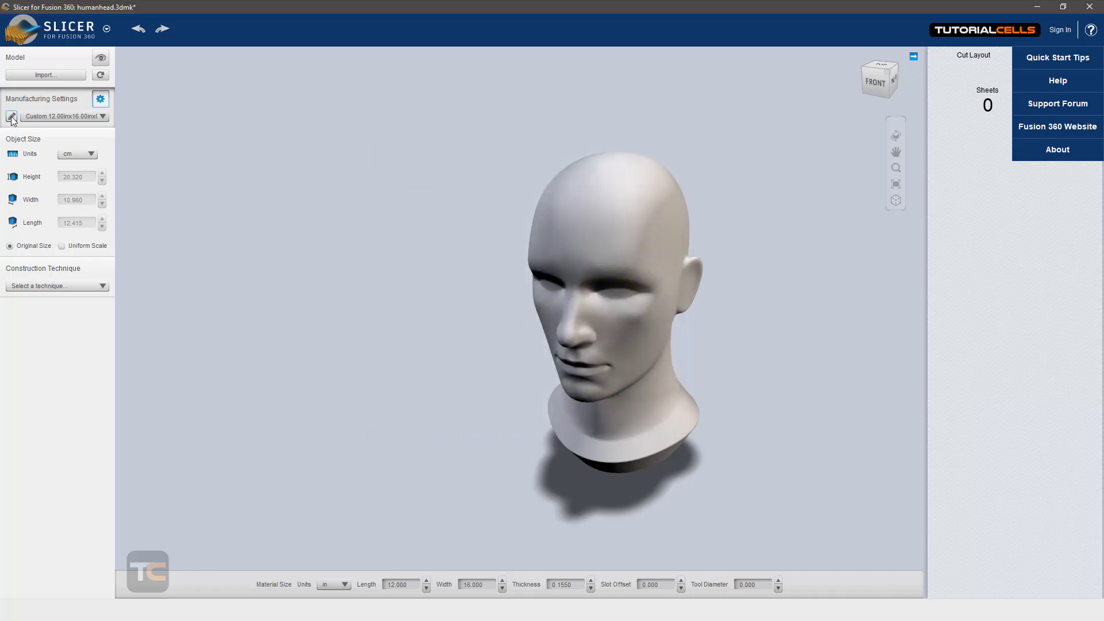
pyautogui.click(44, 117)
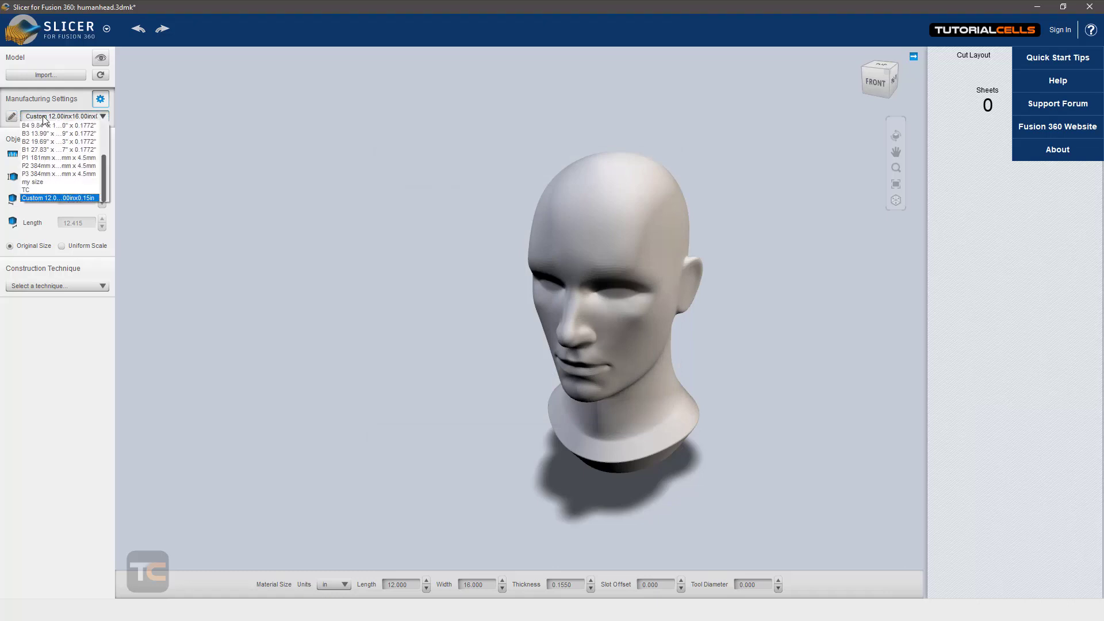
pyautogui.click(49, 190)
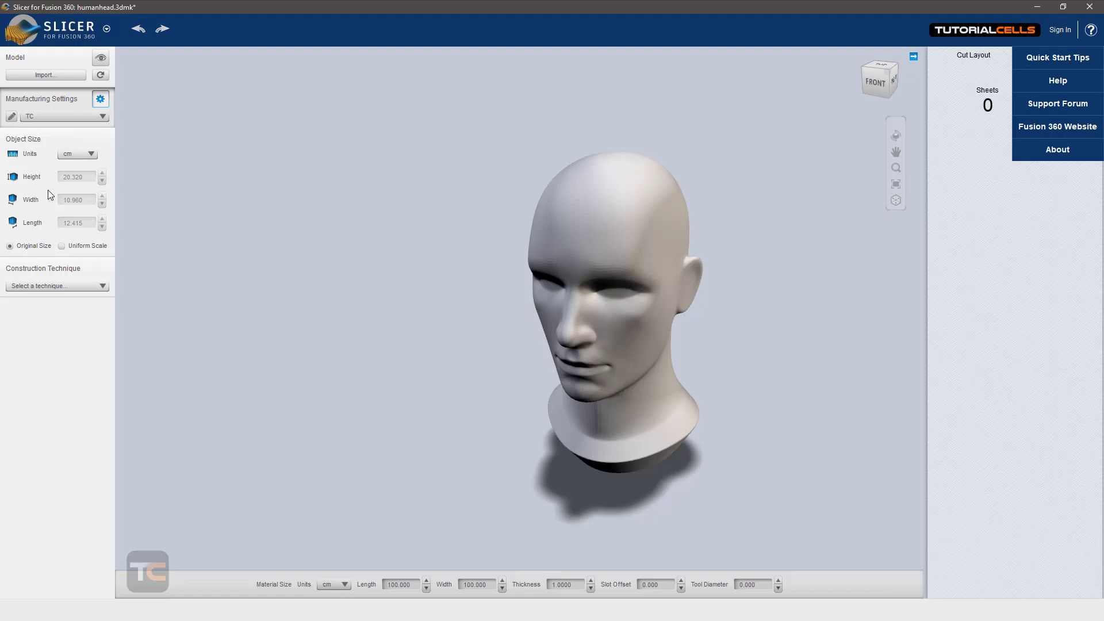
# Apply the Stacked Slices construction technique to the head and view the sliced model from several angles
pyautogui.click(55, 286)
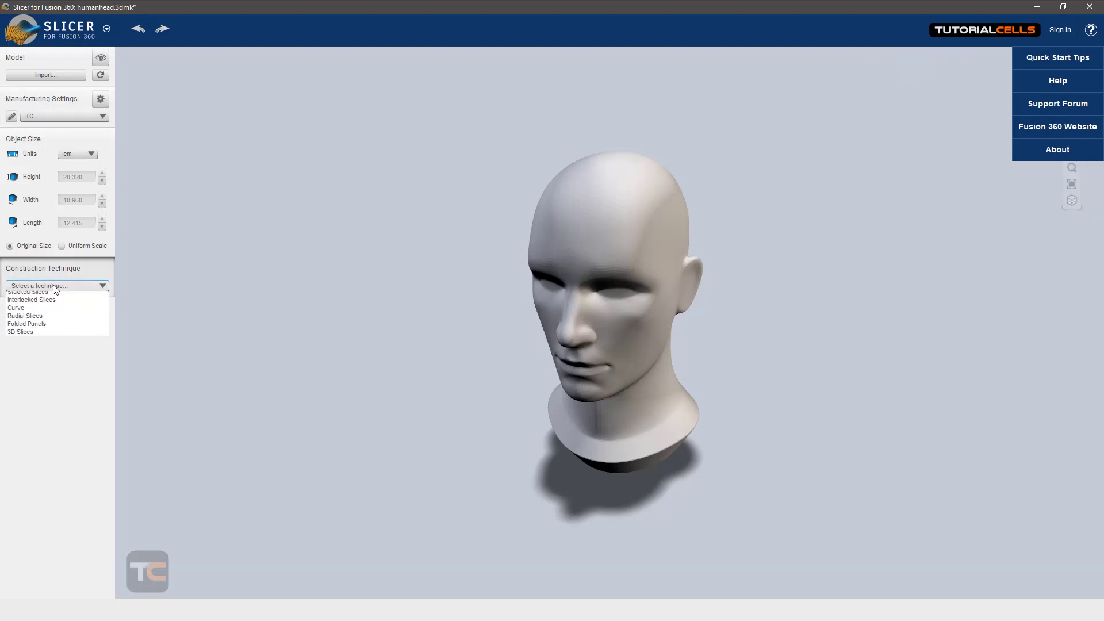
pyautogui.click(55, 294)
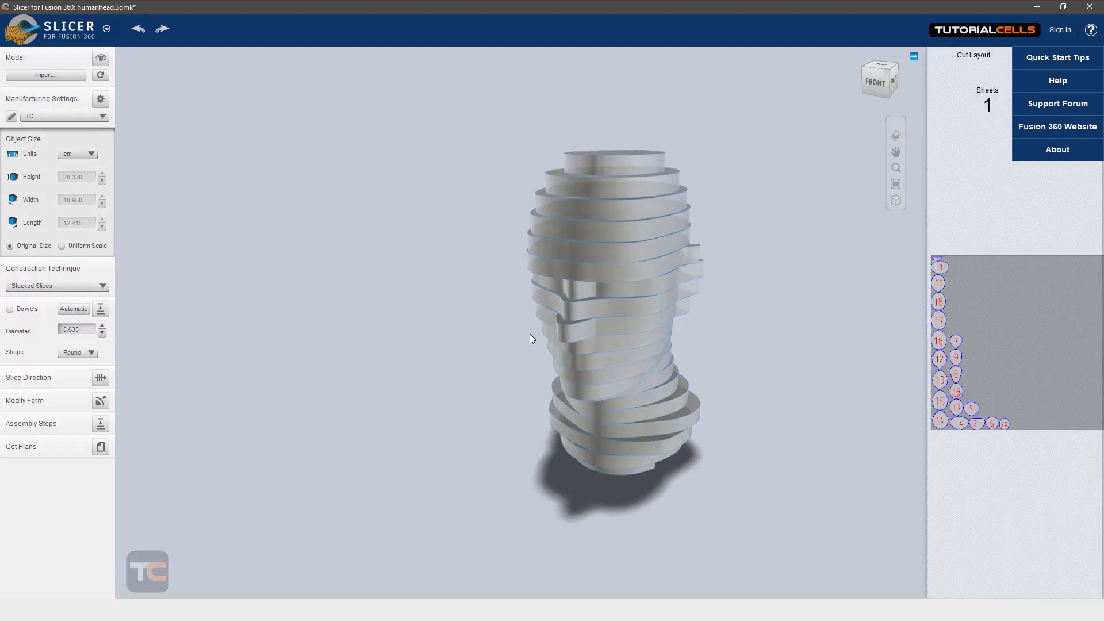
pyautogui.moveTo(612, 291); pyautogui.dragTo(558, 310)
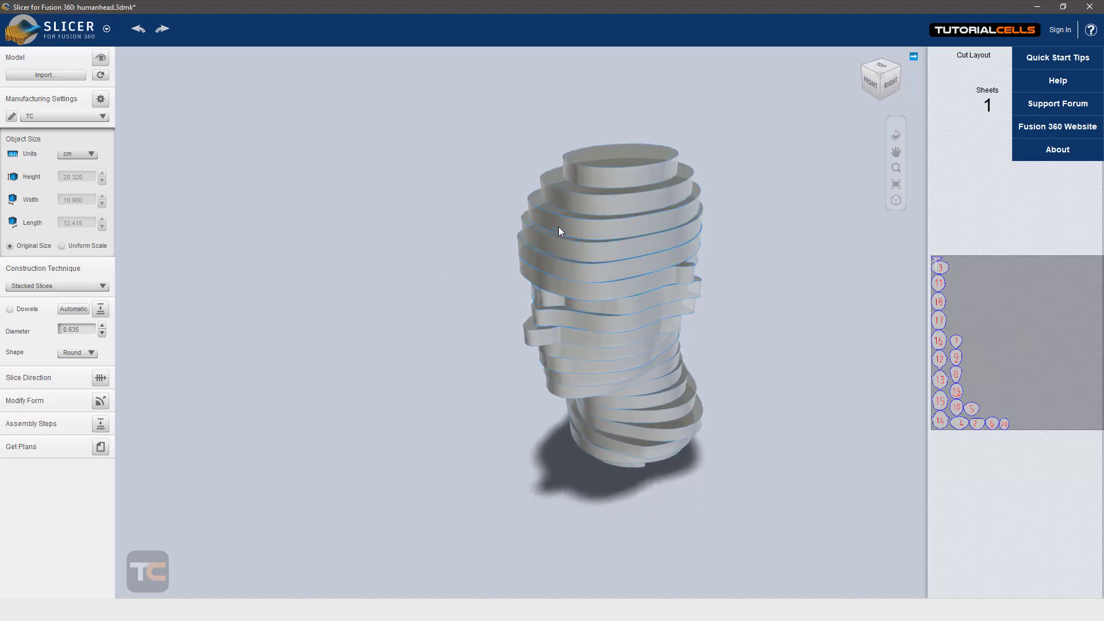
pyautogui.moveTo(563, 235); pyautogui.dragTo(606, 271)
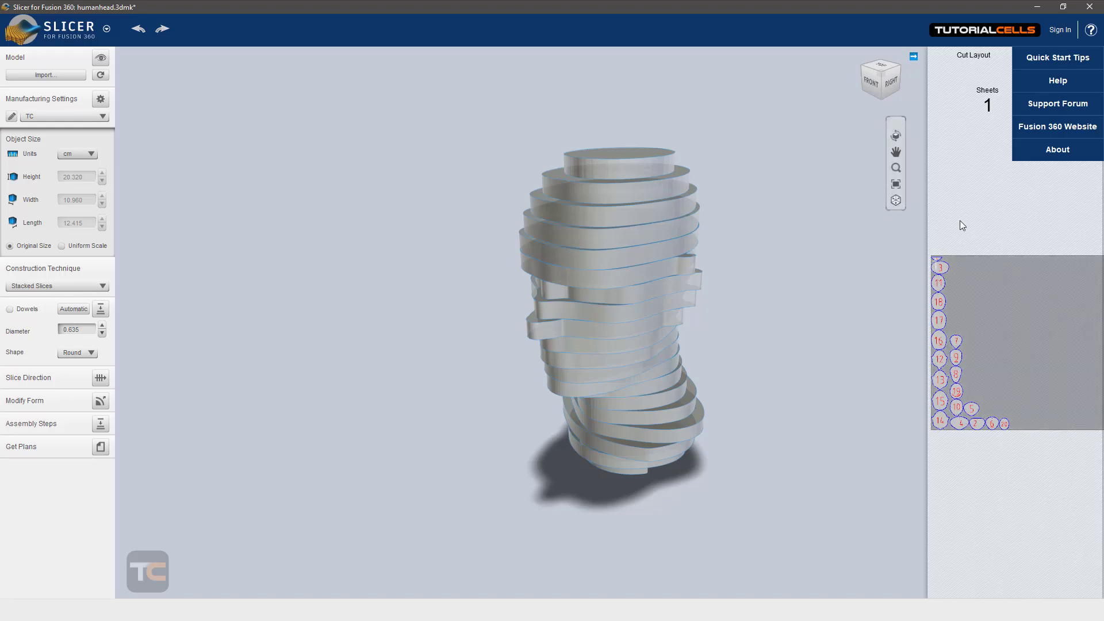
# Inspect the first cut layout sheet enlarged, close it, and display the TC preset's material size settings
pyautogui.click(944, 326)
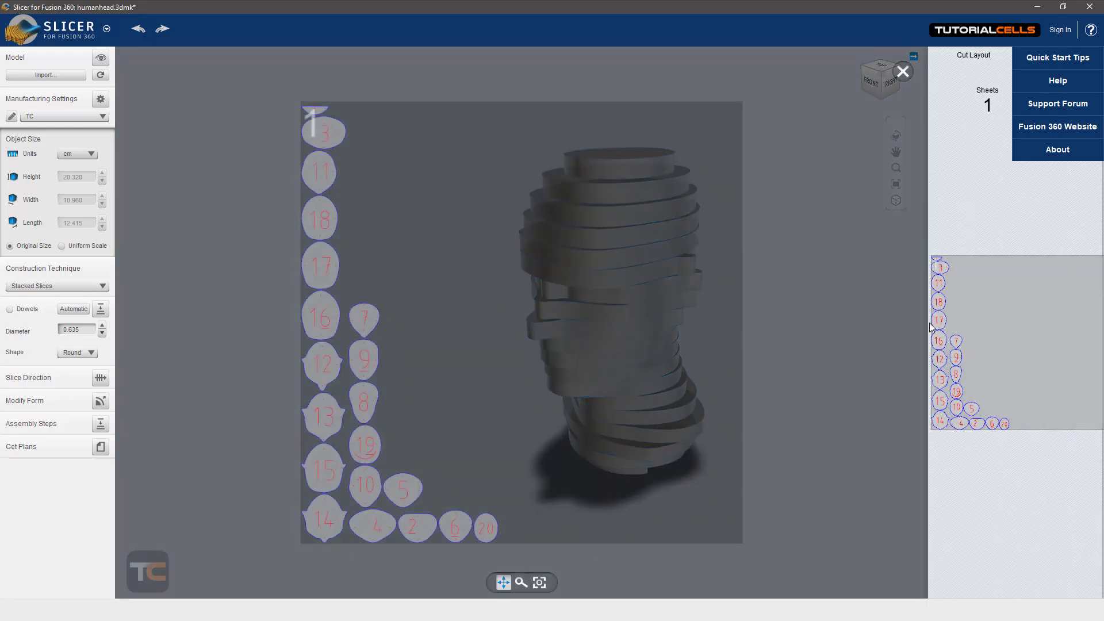
pyautogui.click(765, 298)
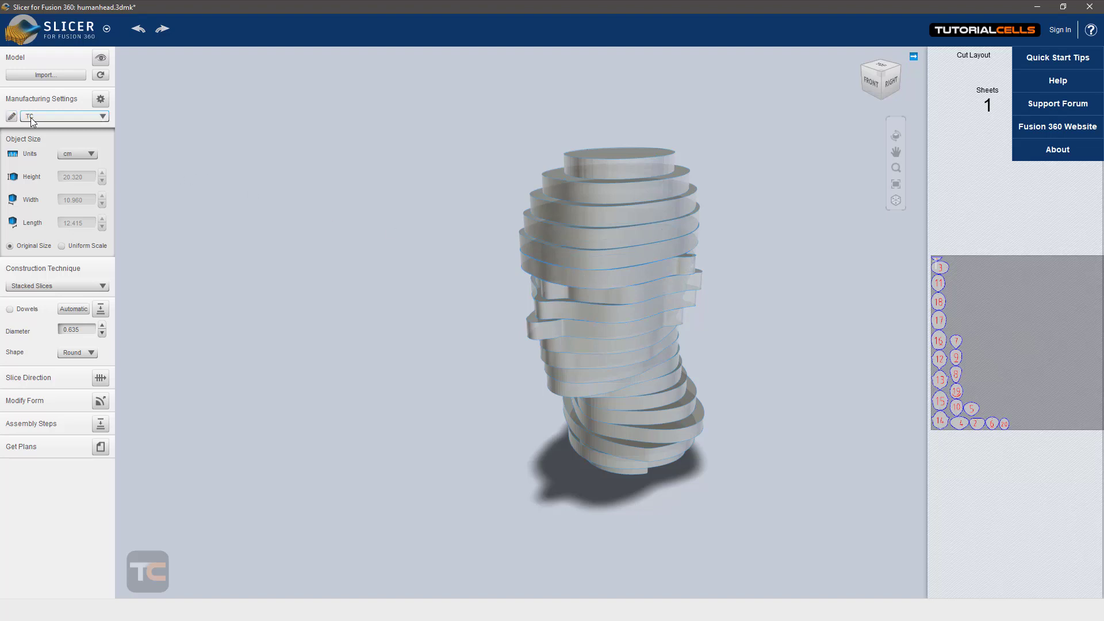
pyautogui.click(100, 101)
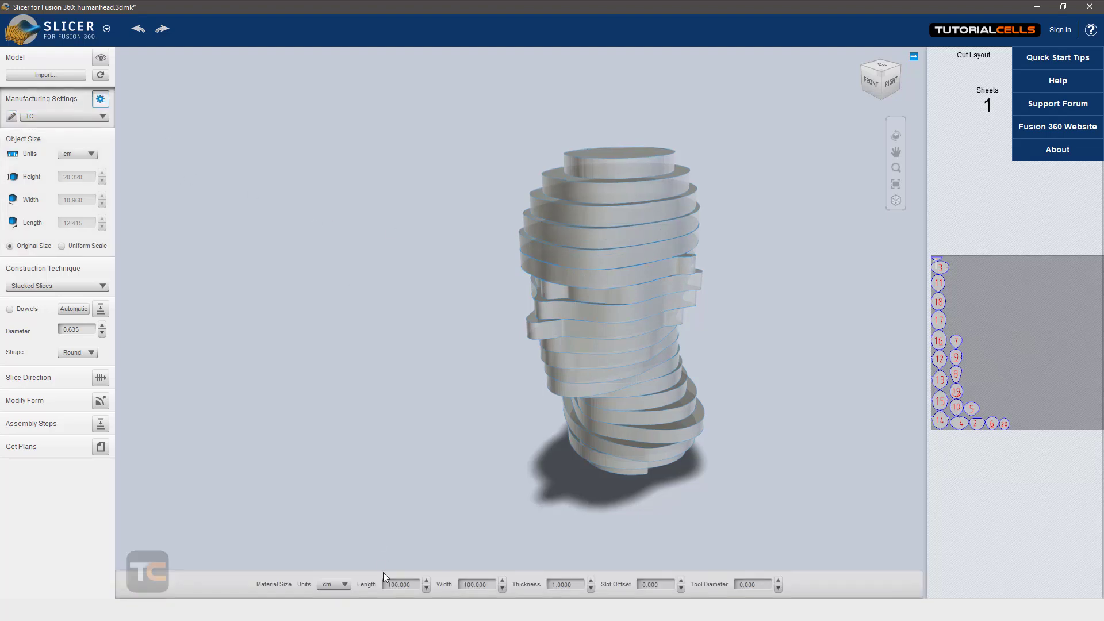
# Set the material thickness to 0.1 cm for the head's stacked slices
pyautogui.click(465, 586)
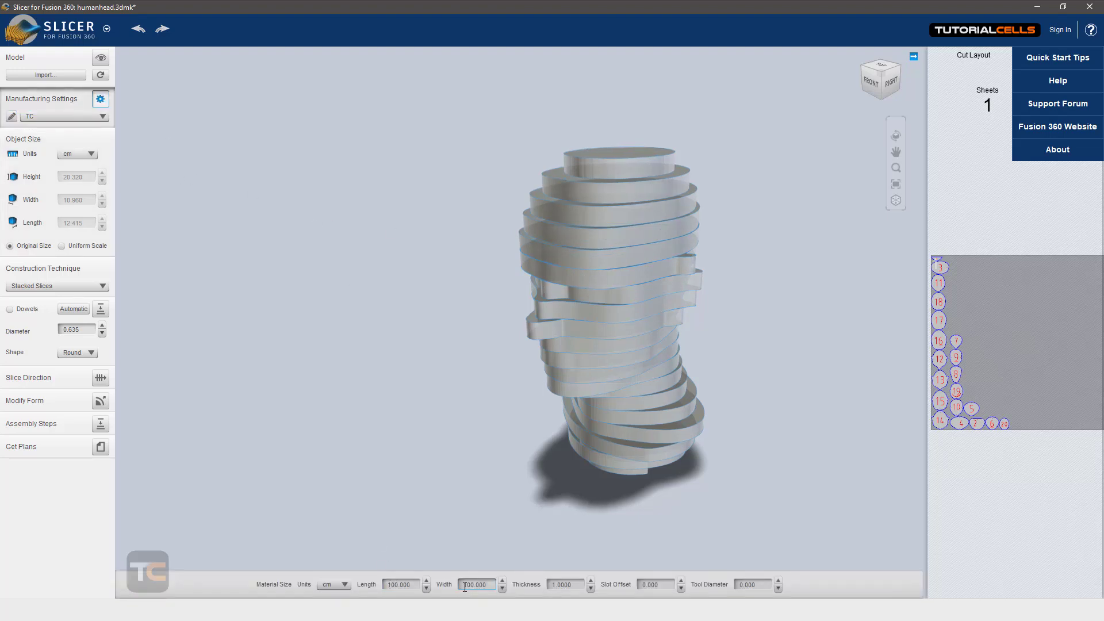
pyautogui.click(543, 585)
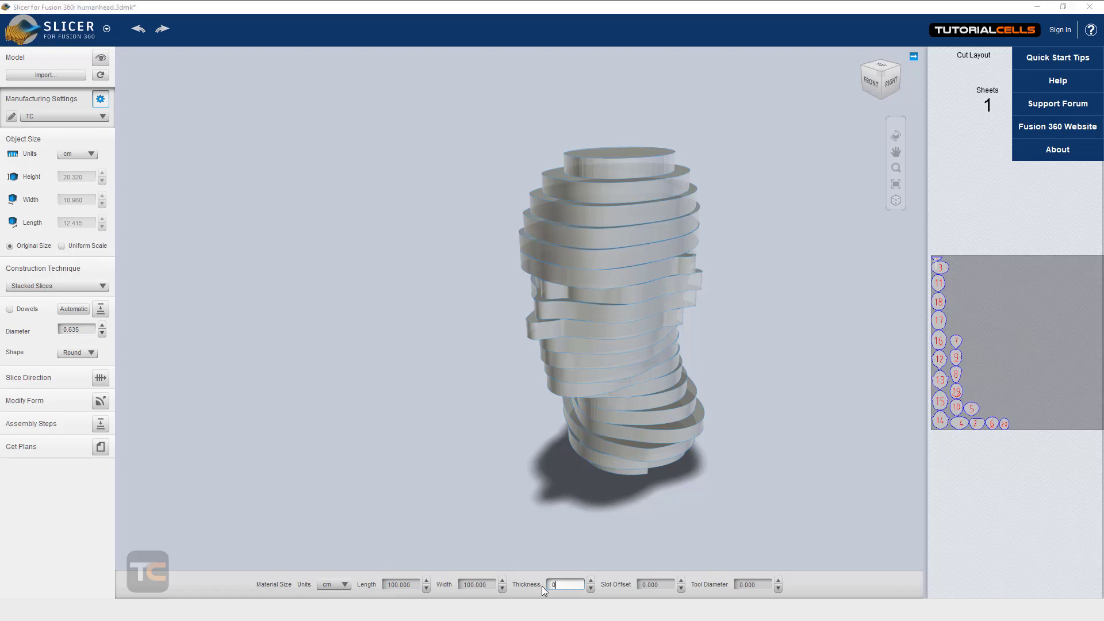
pyautogui.press('Return')
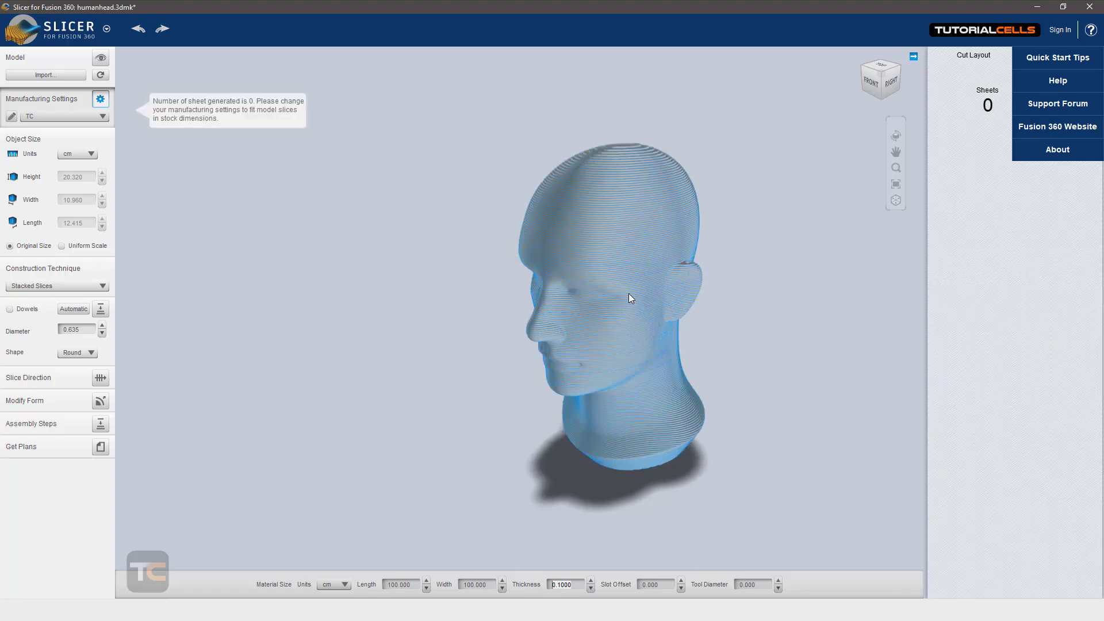
# Examine the thin stacked slices of the head up close from the front, side and above
pyautogui.scroll(4, 629, 292)
pyautogui.moveTo(630, 289); pyautogui.dragTo(622, 311, button='right')
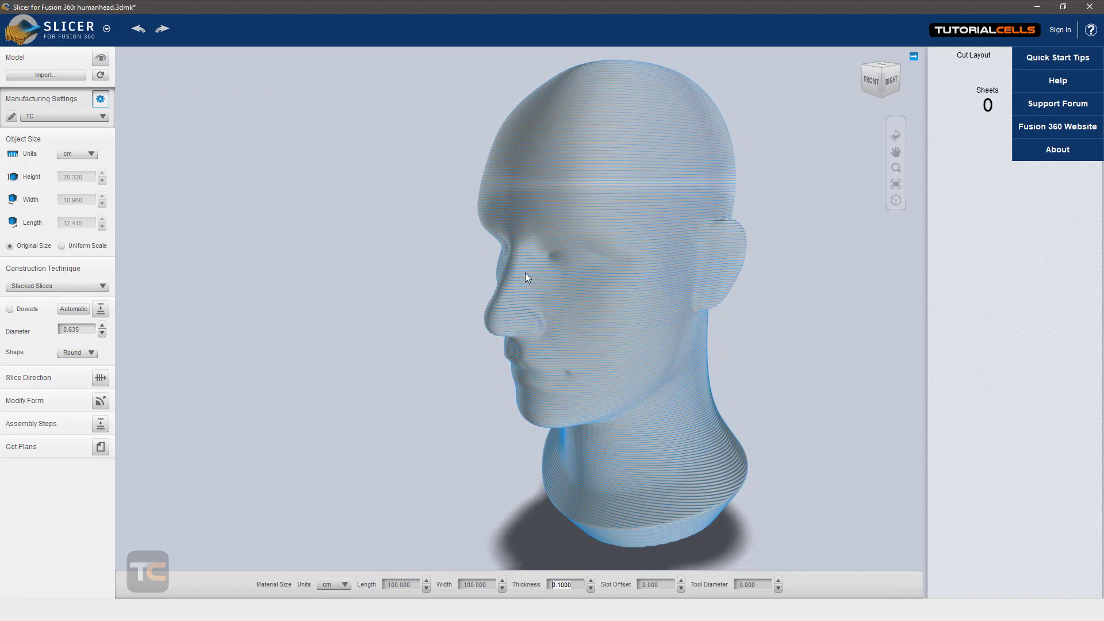
pyautogui.moveTo(534, 278)
pyautogui.mouseDown(button='right')
pyautogui.moveTo(562, 278)
pyautogui.moveTo(648, 340)
pyautogui.moveTo(409, 288)
pyautogui.moveTo(318, 286)
pyautogui.moveTo(512, 302)
pyautogui.moveTo(468, 251)
pyautogui.moveTo(511, 270)
pyautogui.moveTo(680, 276)
pyautogui.moveTo(633, 287)
pyautogui.moveTo(523, 282)
pyautogui.mouseUp(button='right')
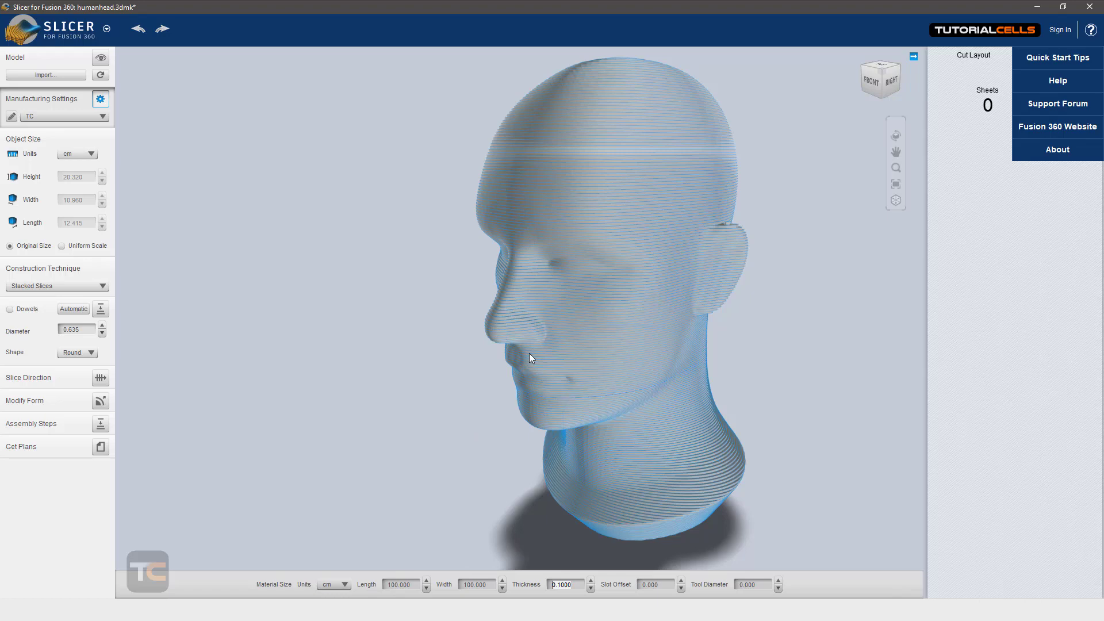
pyautogui.moveTo(538, 305); pyautogui.dragTo(577, 292)
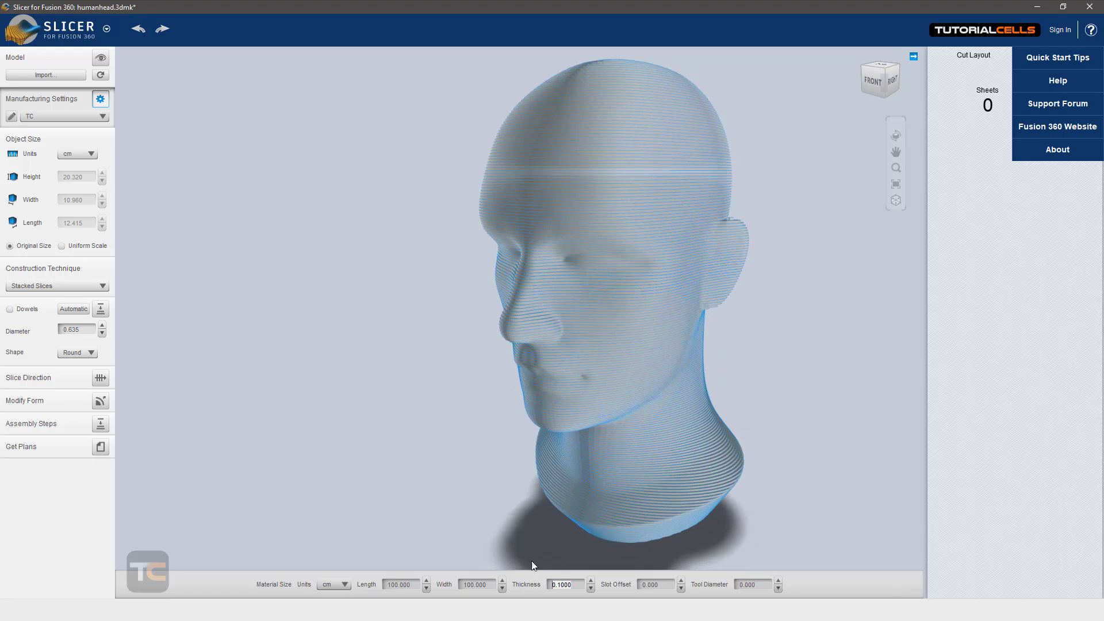
pyautogui.moveTo(582, 432); pyautogui.dragTo(557, 338)
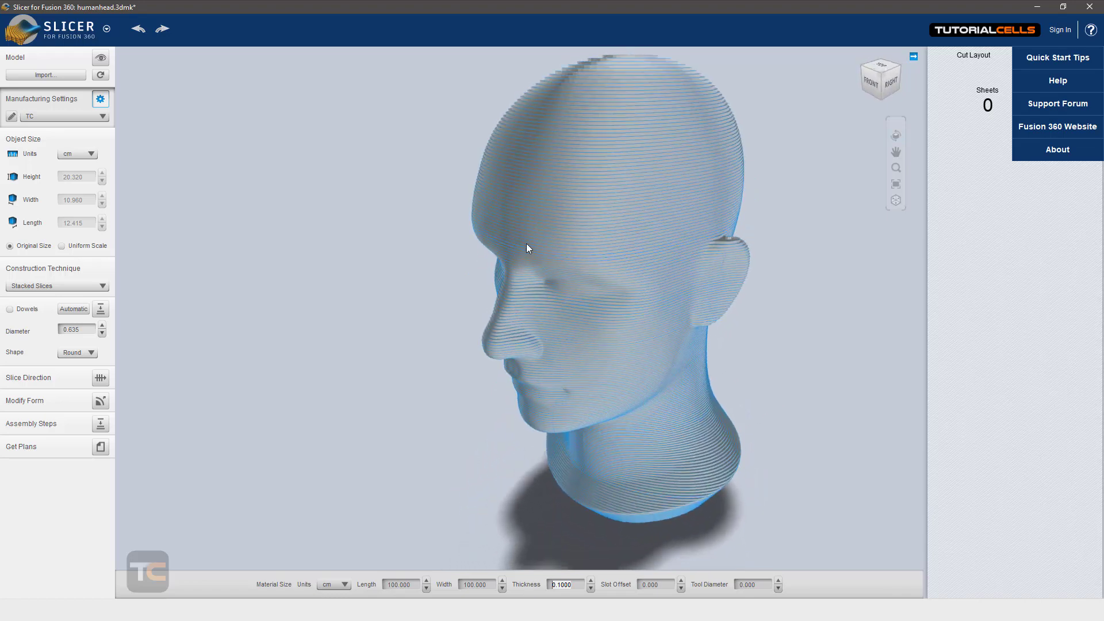
pyautogui.moveTo(528, 248); pyautogui.dragTo(507, 200)
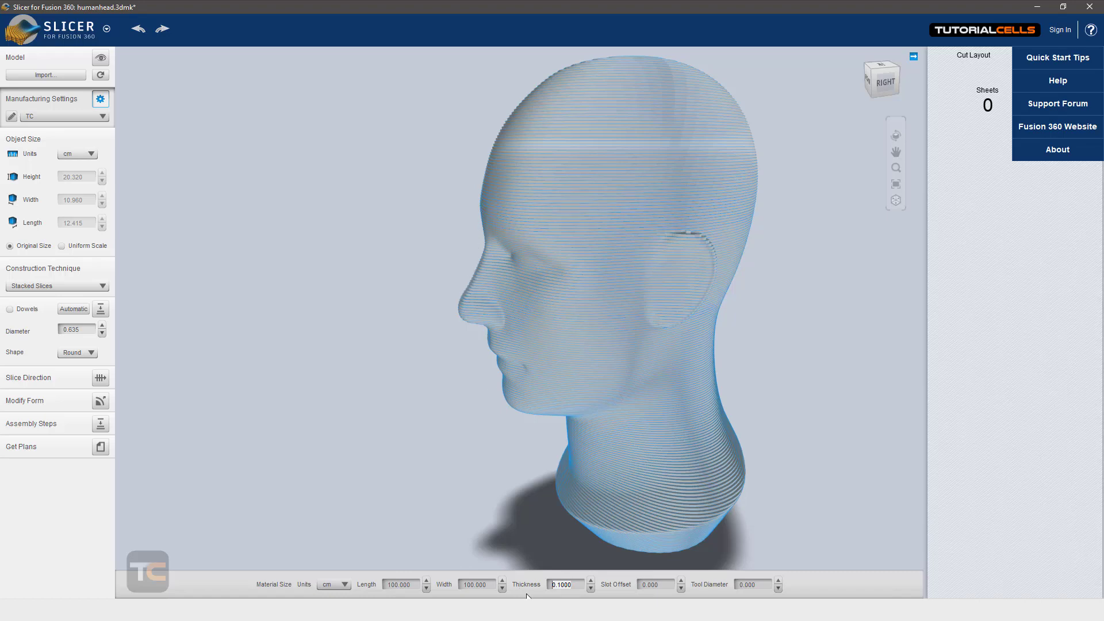
pyautogui.moveTo(684, 444); pyautogui.dragTo(798, 477)
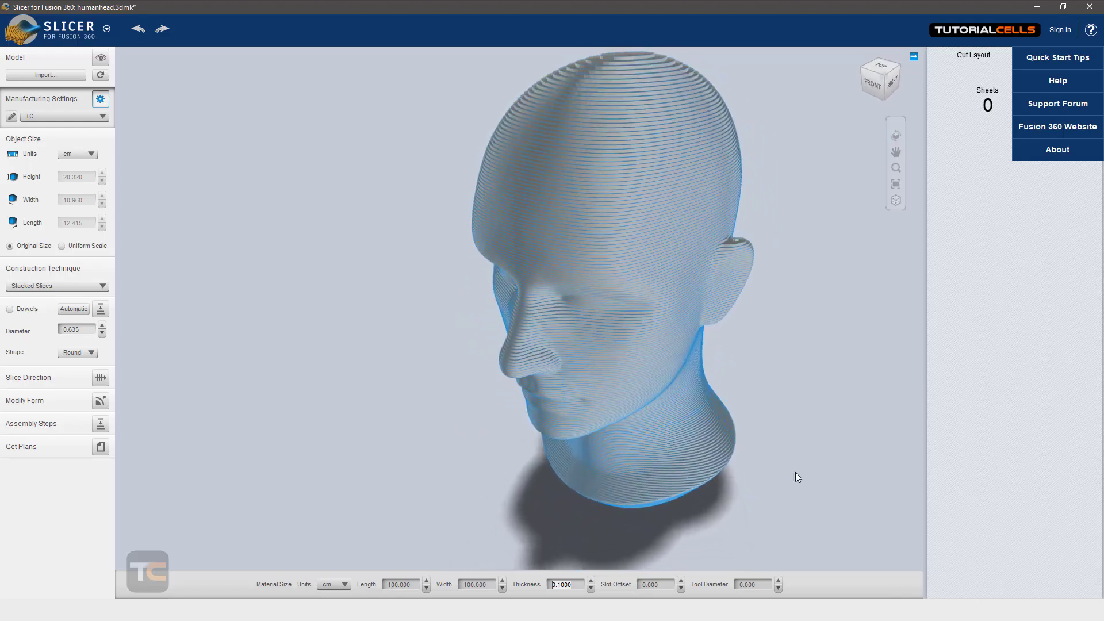
pyautogui.moveTo(605, 379); pyautogui.dragTo(593, 356)
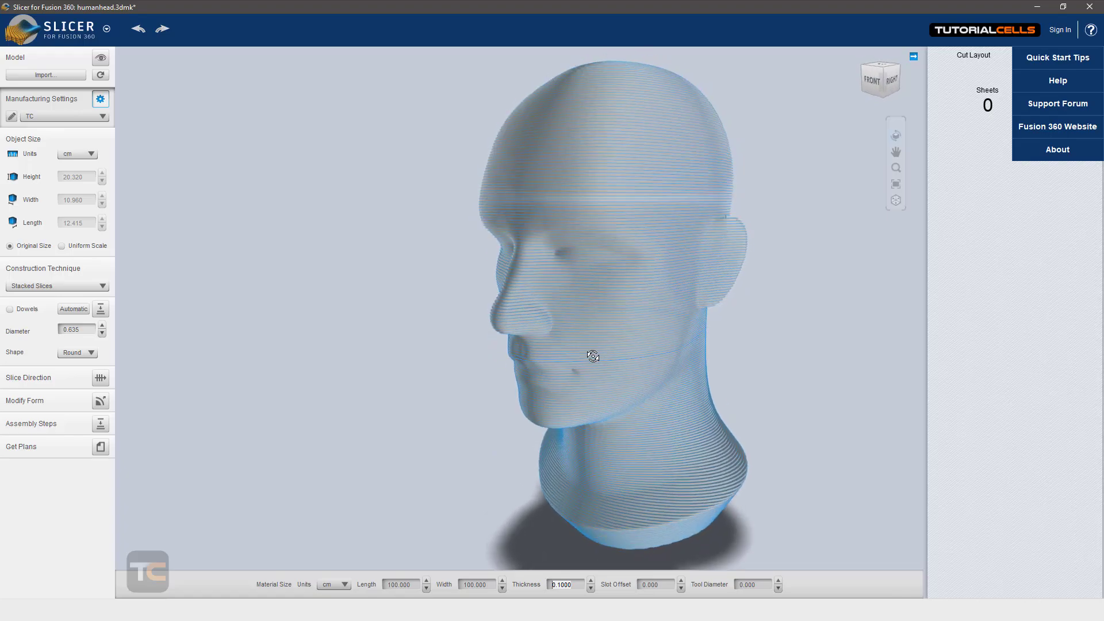